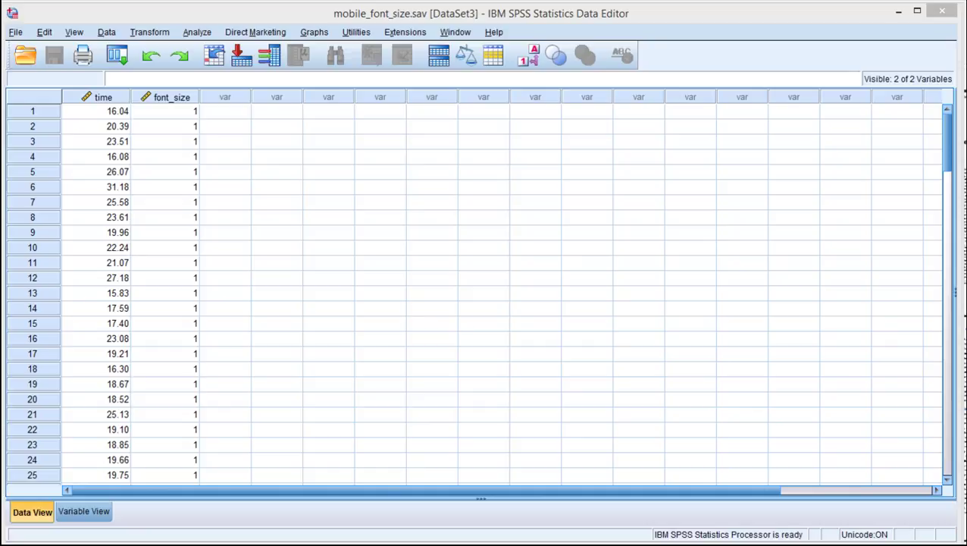
Inspect the time and font_size columns by selecting their cells and column headers.
click(227, 127)
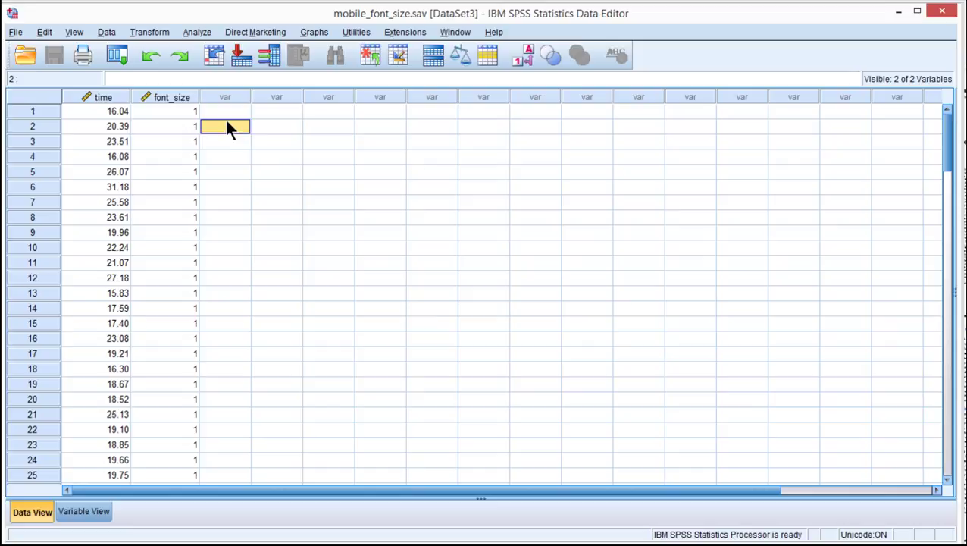
click(182, 115)
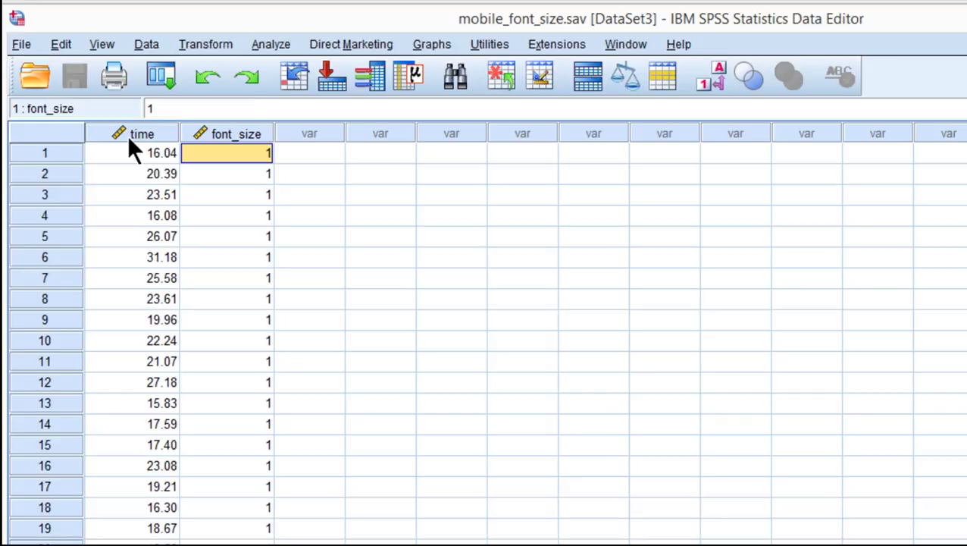
click(127, 136)
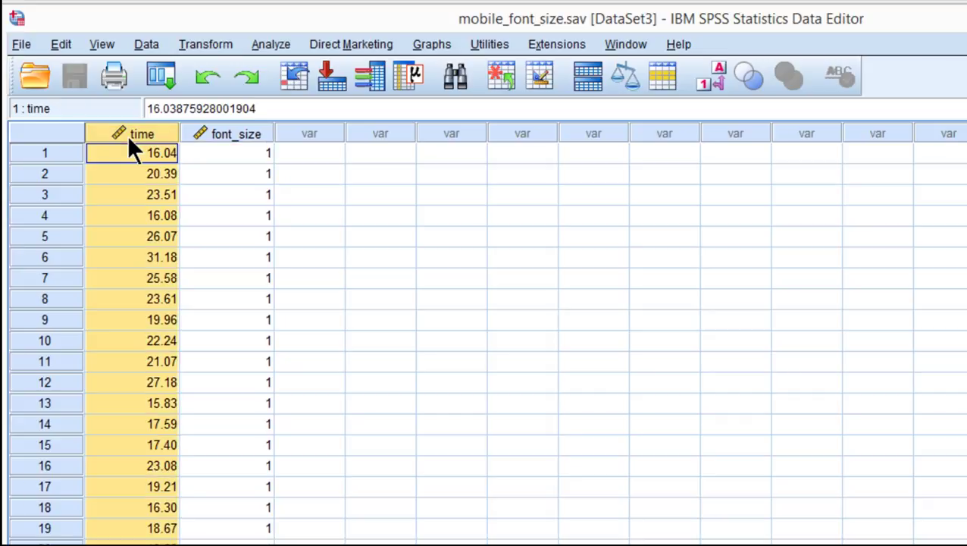
click(213, 137)
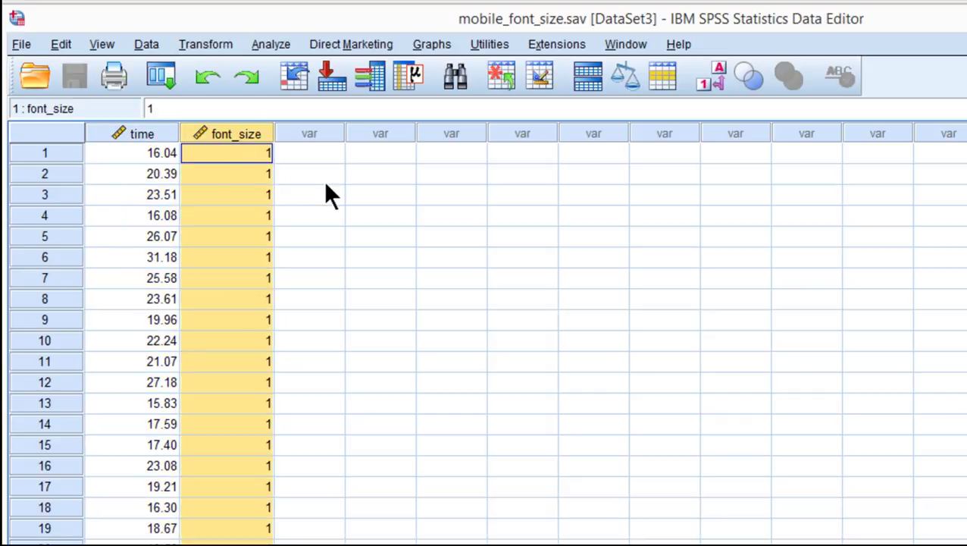
click(330, 174)
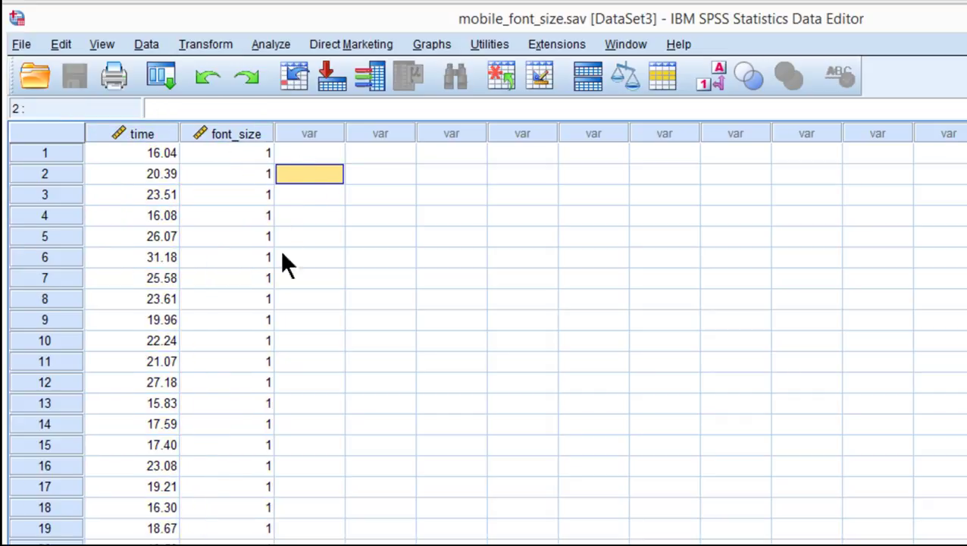
Scroll through all data rows and back up, then bring up the Analyze menu.
scroll(258, 318, down, 16)
scroll(234, 379, down, 9)
scroll(234, 379, up, 15)
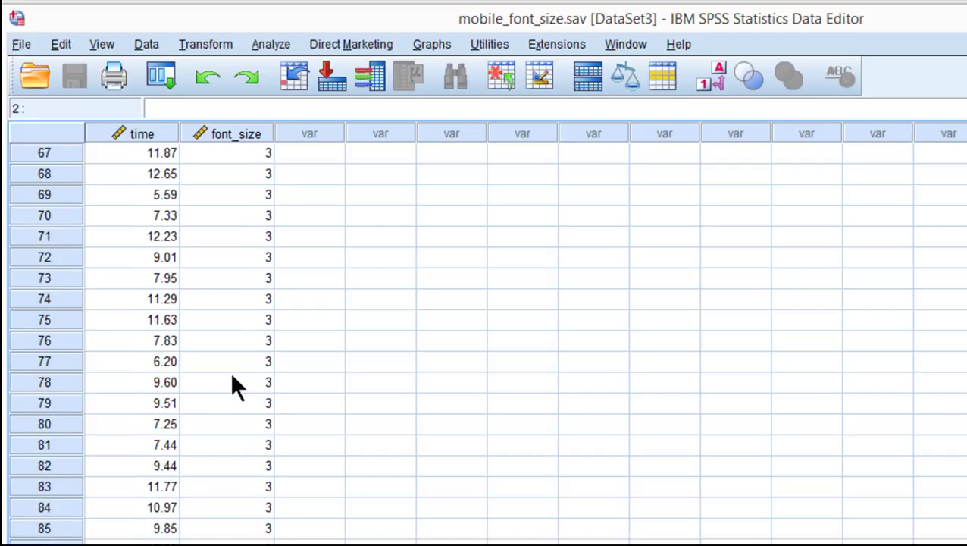
scroll(233, 379, up, 10)
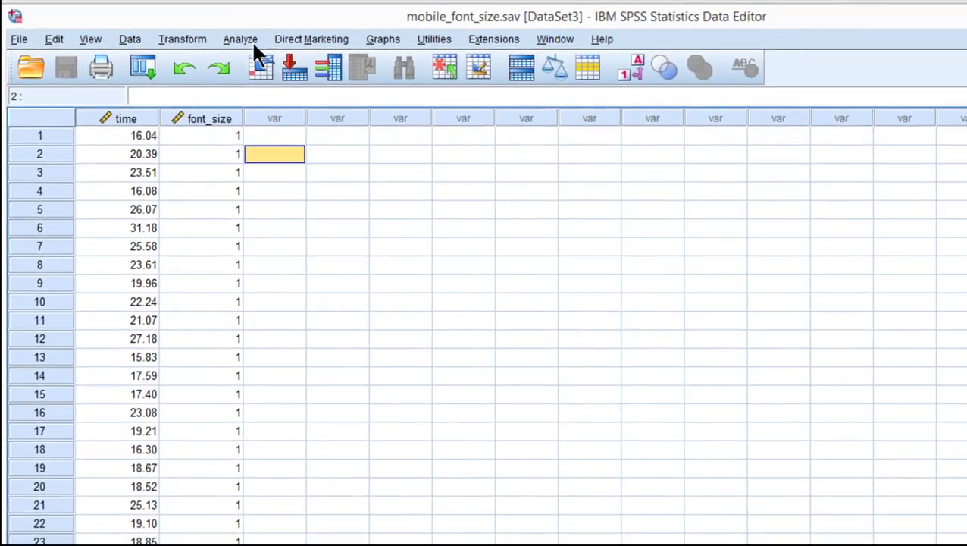
click(271, 44)
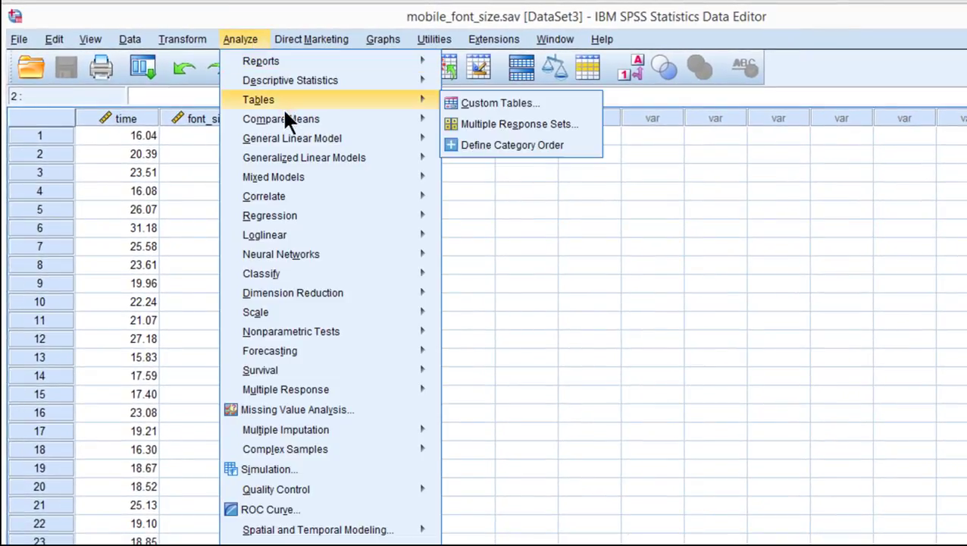
Run a One-Way ANOVA with time as dependent and font_size as factor, leaving options at default.
mouse_move(295, 120)
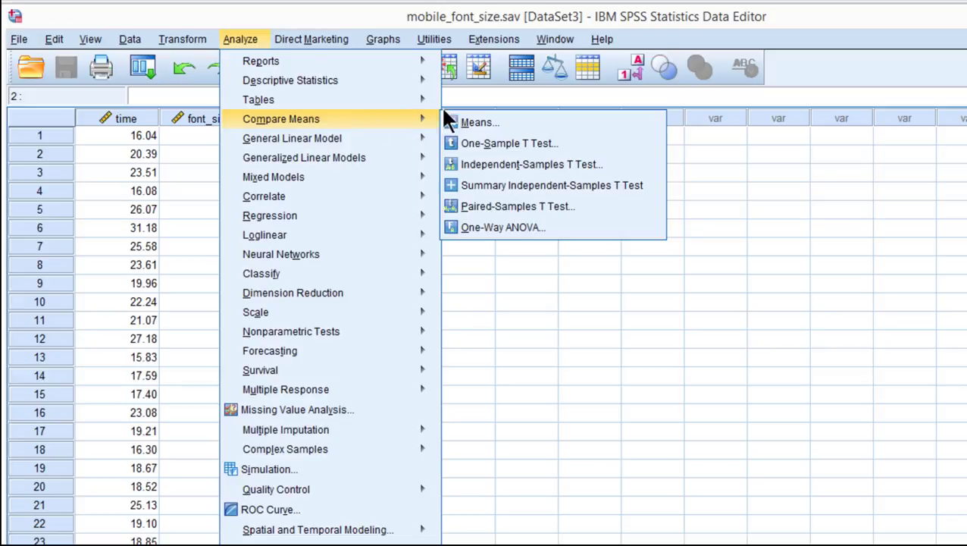
click(523, 228)
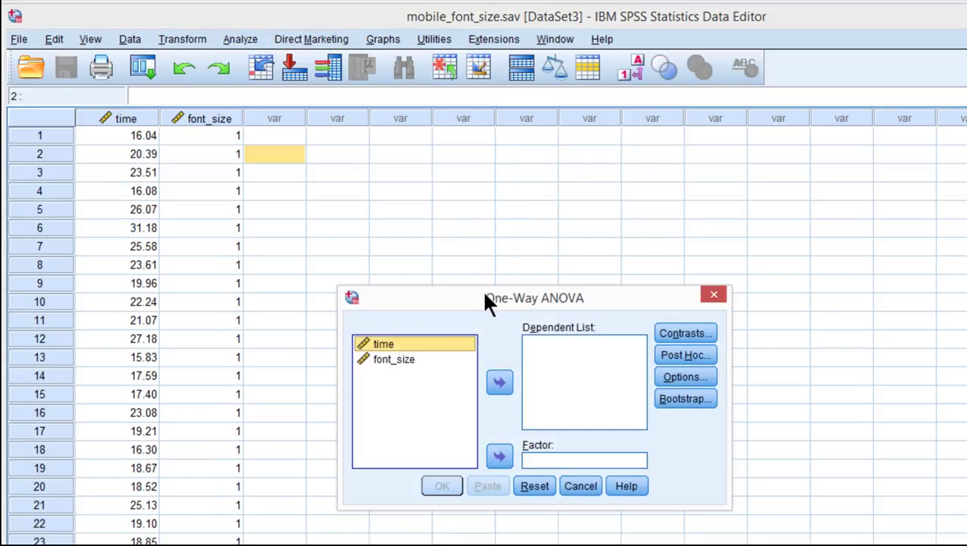
click(497, 385)
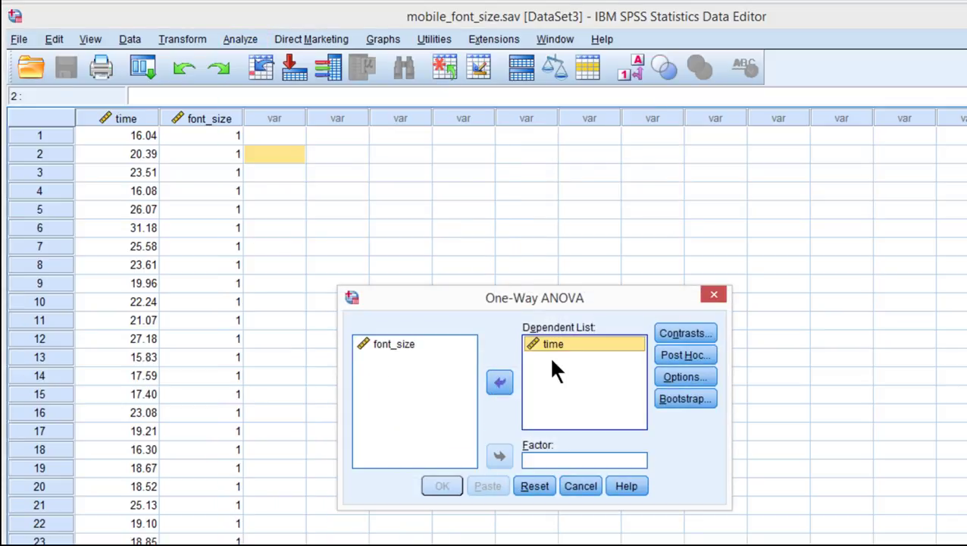
click(418, 347)
click(500, 455)
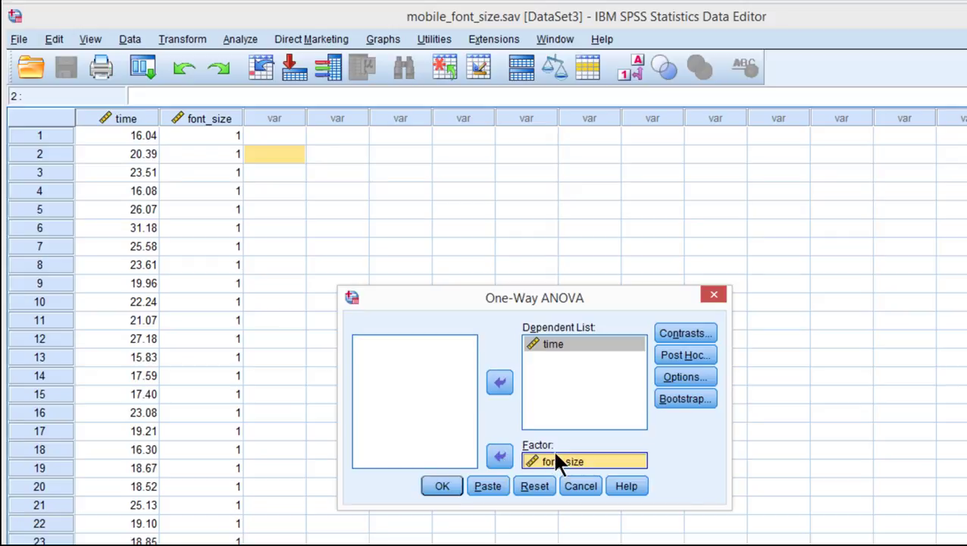
click(667, 376)
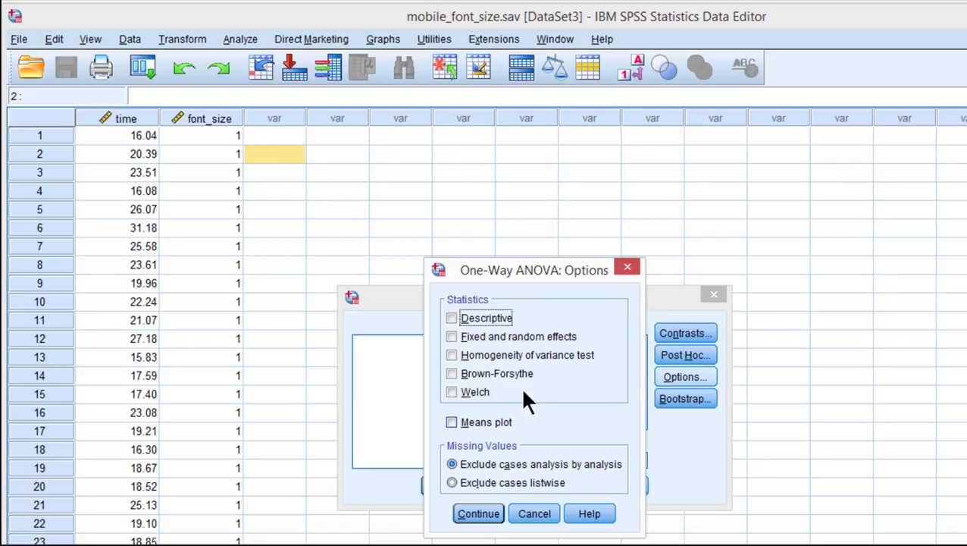
click(628, 266)
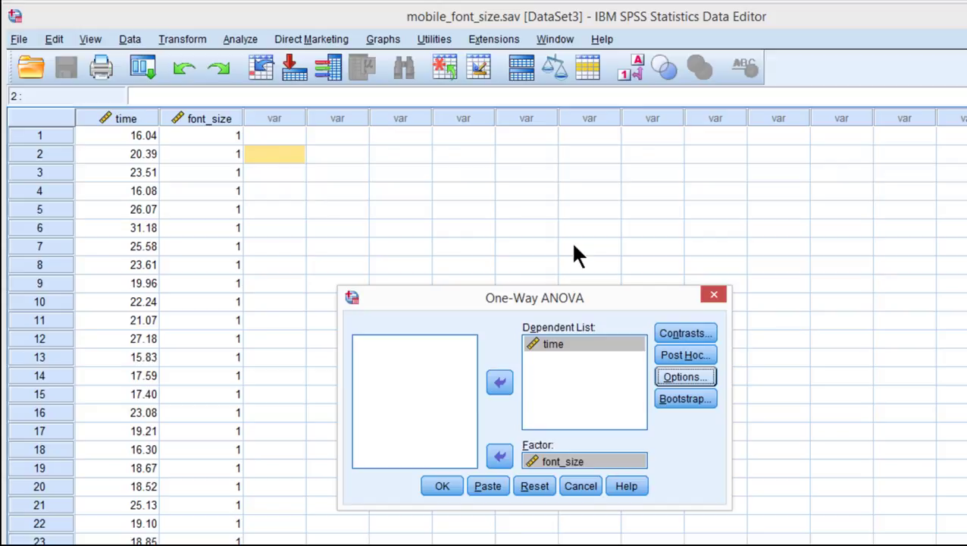
click(450, 488)
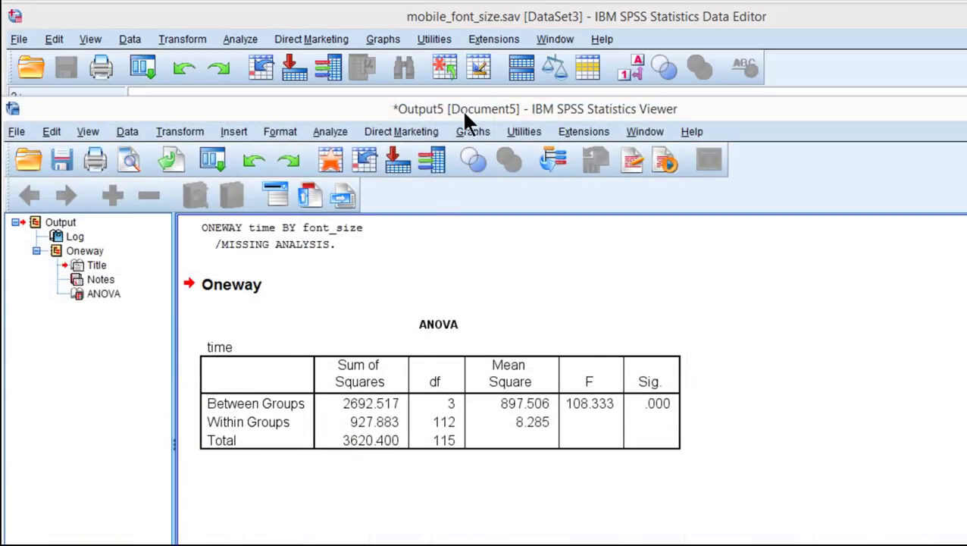
Move the output Viewer higher so the Oneway ANOVA table for time by font_size shows.
drag(461, 109, 469, 38)
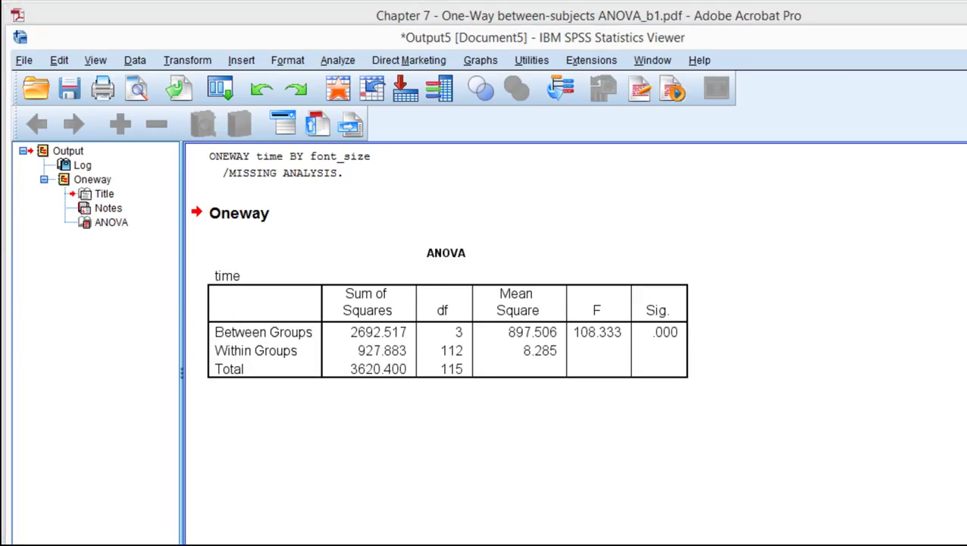
Clear Windows Calculator and position it beside the SPSS ANOVA table.
key(alt+Tab)
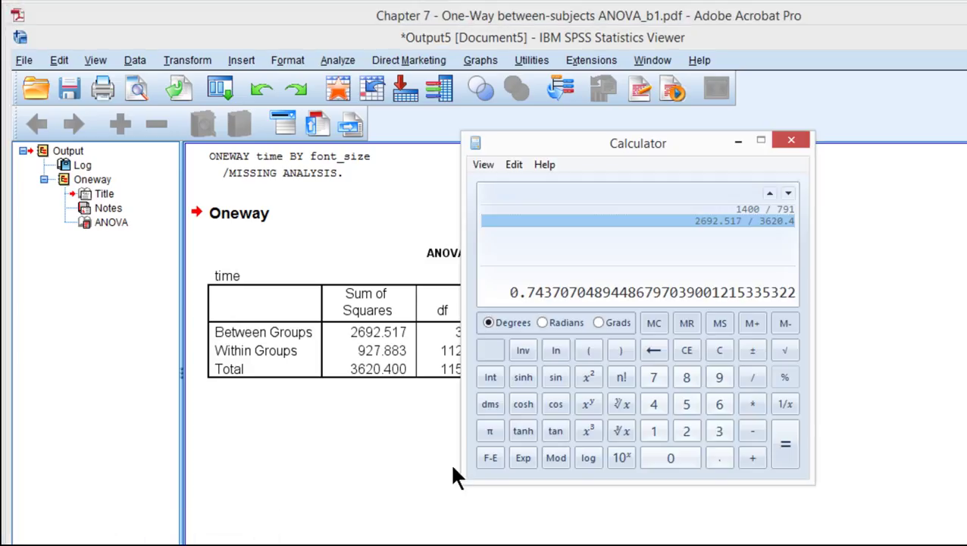
click(720, 350)
drag(607, 143, 671, 180)
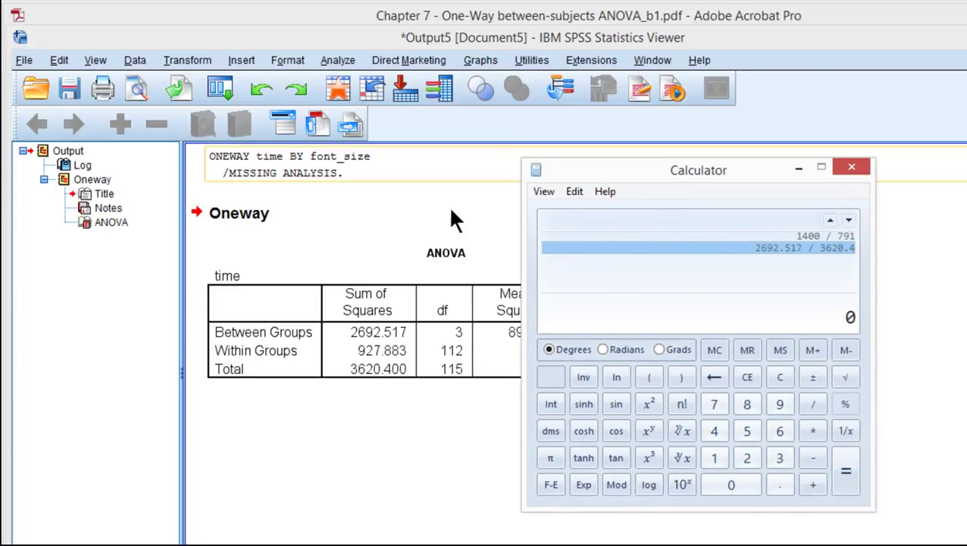
click(269, 365)
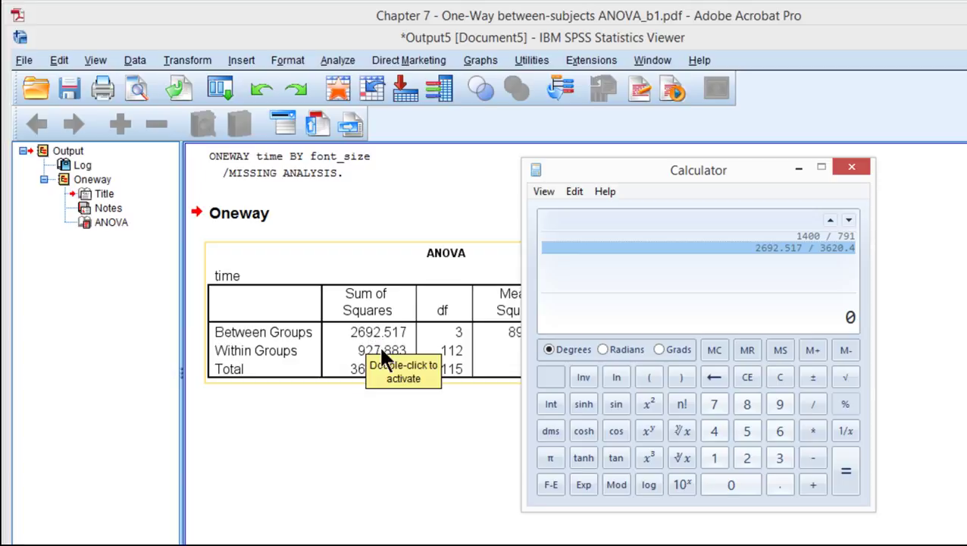
click(571, 473)
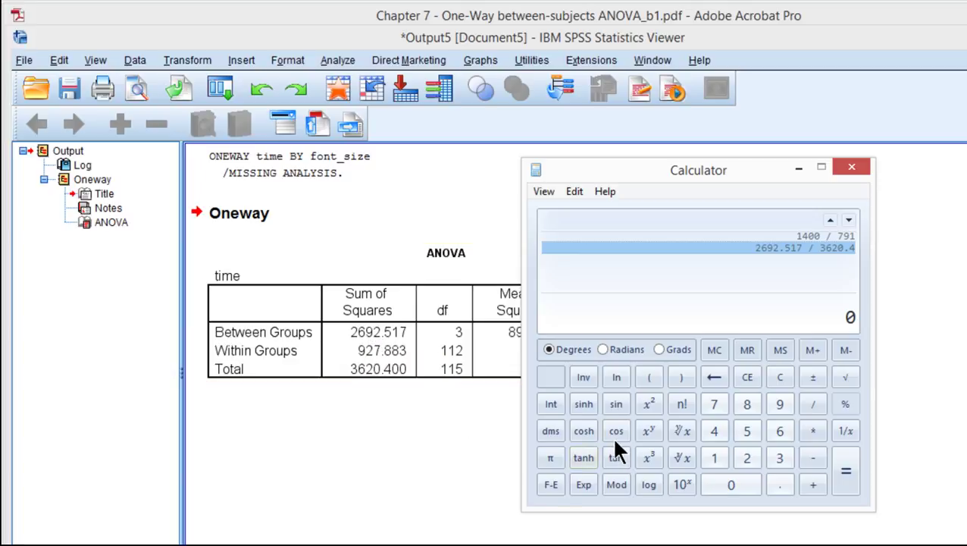
Divide 2692.517 by 3620.400 in Calculator to get 0.7437, then return to the SPSS output.
text(2,692.517)
click(399, 328)
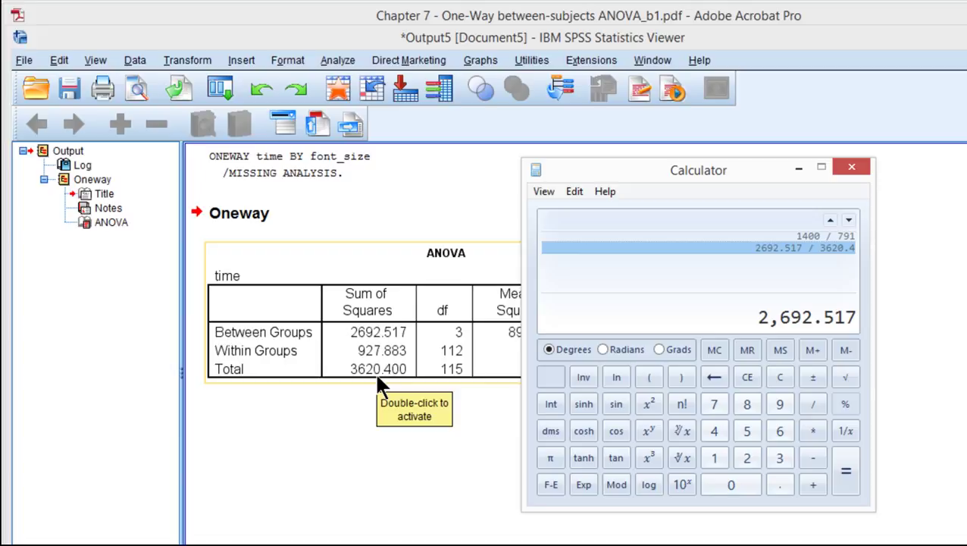
text(/)
click(397, 416)
text(3)
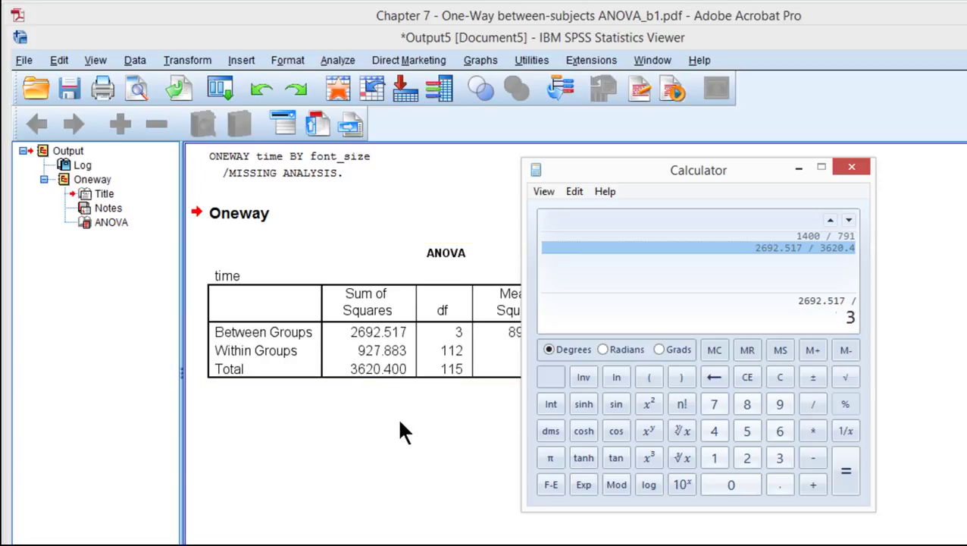
text(620.400)
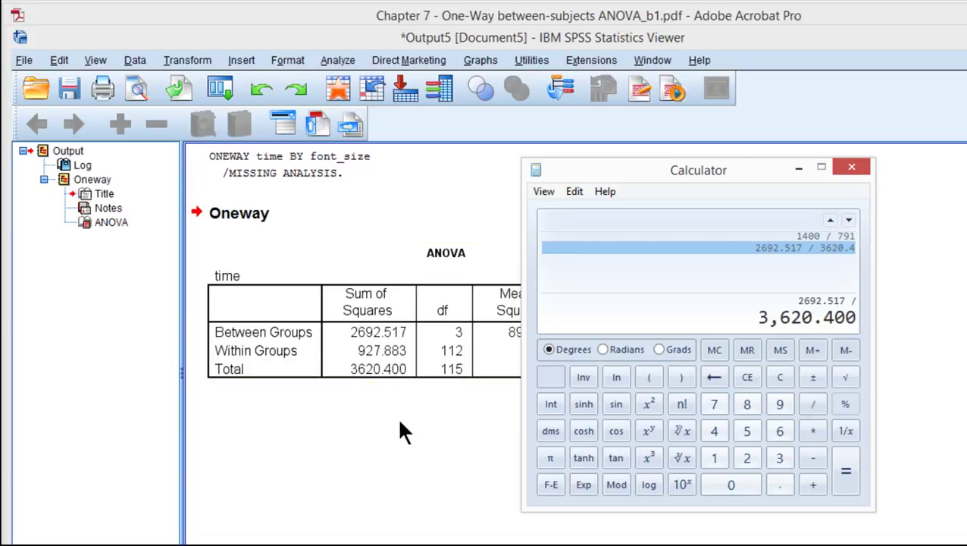
key(Return)
key(Return)
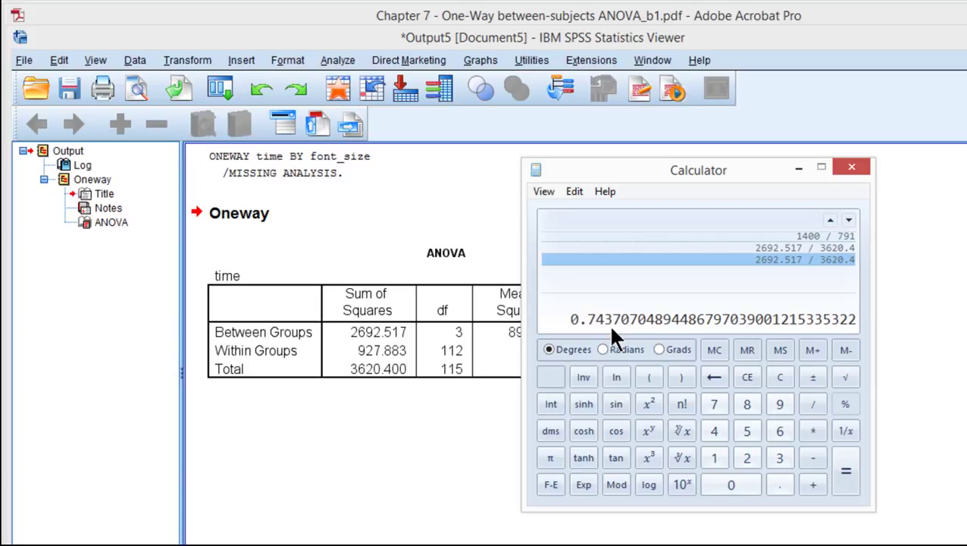
click(362, 459)
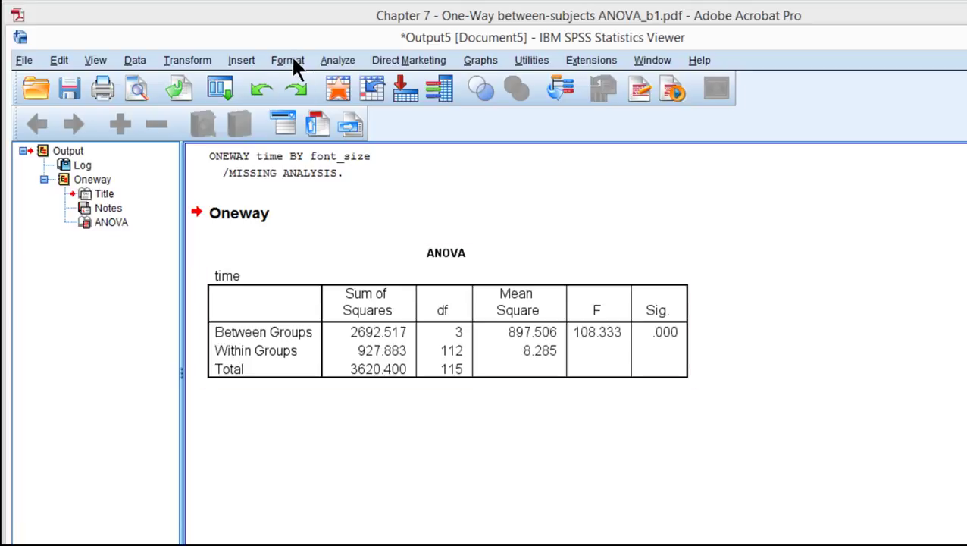
Set up a GLM Univariate analysis with time as dependent and font_size as fixed factor.
click(337, 62)
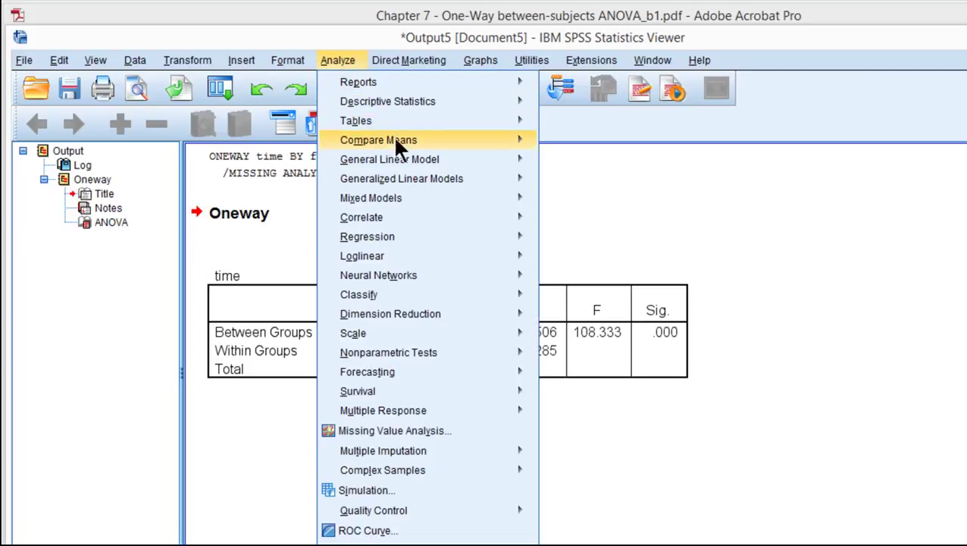
mouse_move(409, 164)
click(564, 162)
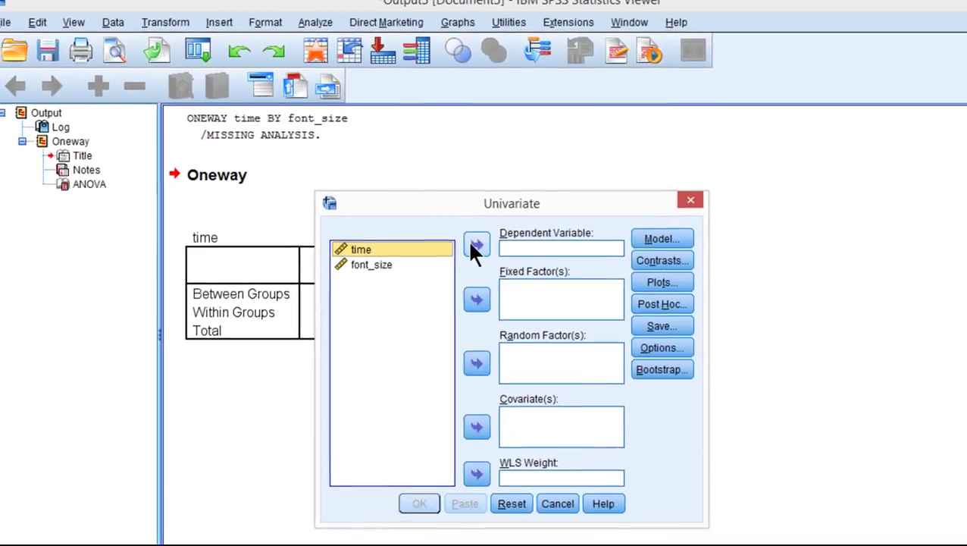
click(476, 244)
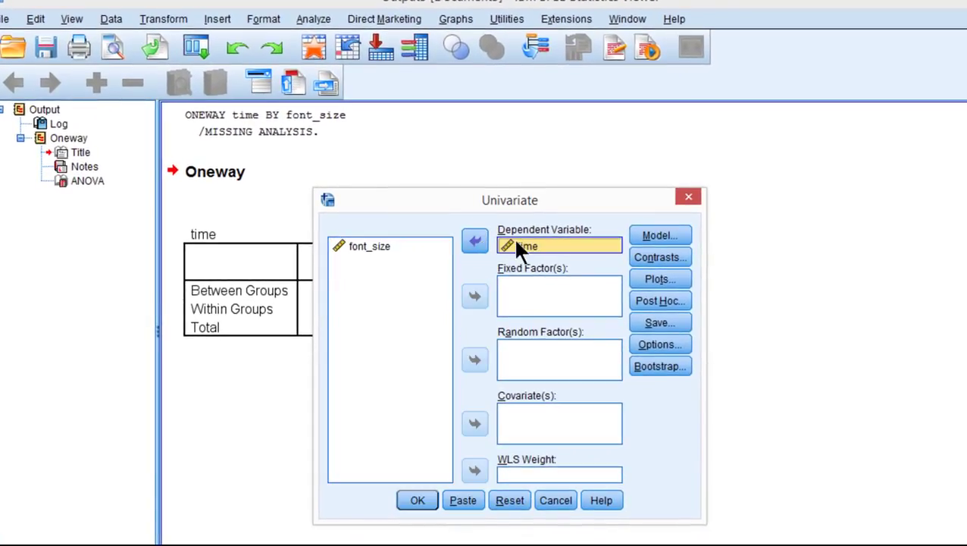
click(377, 250)
click(474, 296)
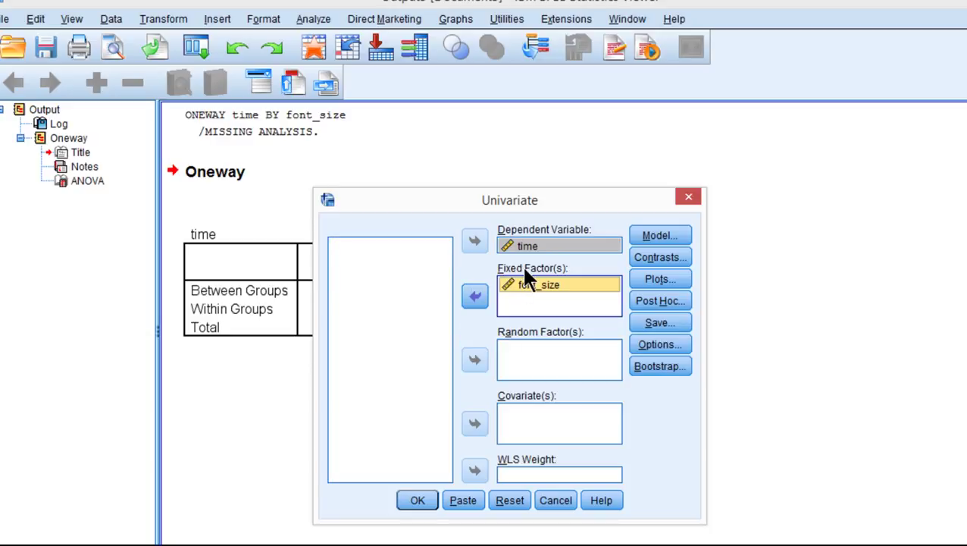
Enable estimates of effect size and run the analysis, giving partial eta squared .744.
click(664, 344)
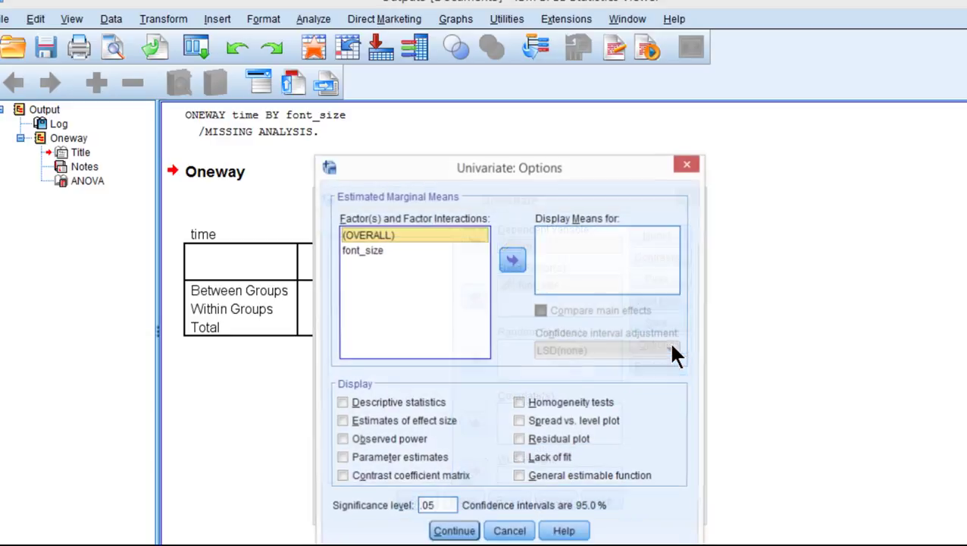
click(404, 421)
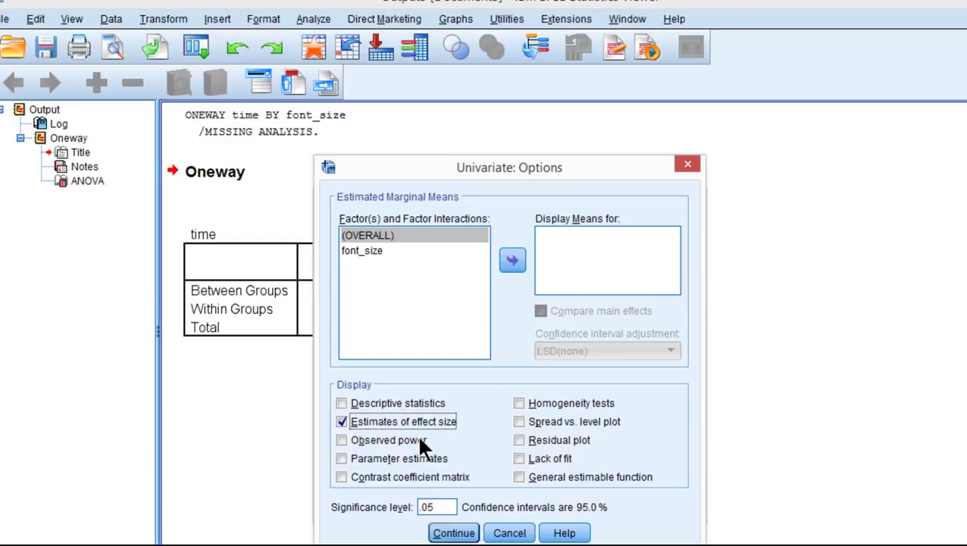
click(449, 534)
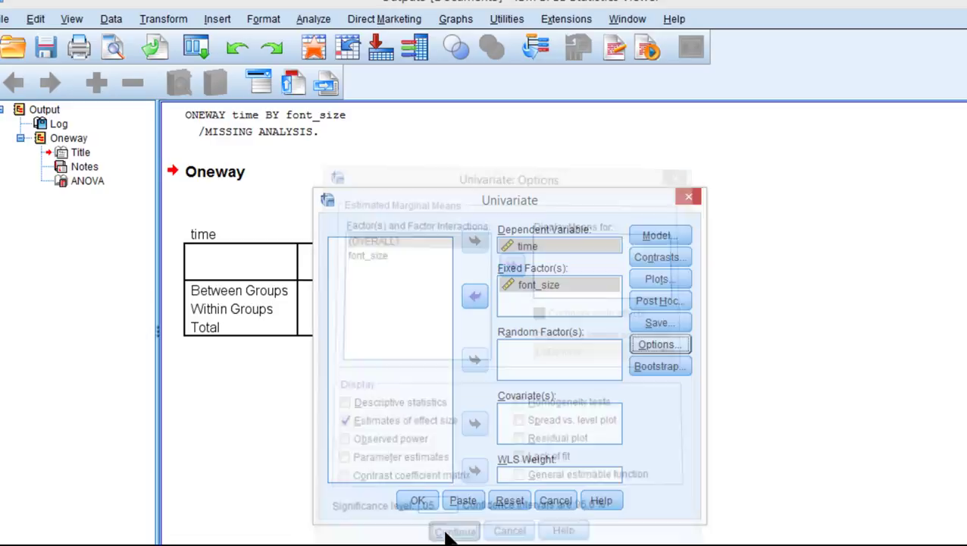
click(421, 503)
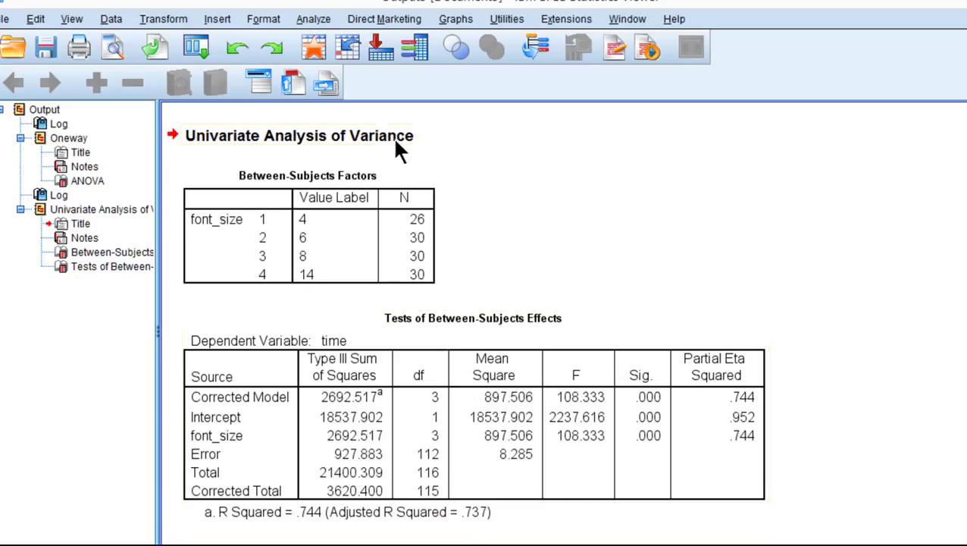
click(318, 20)
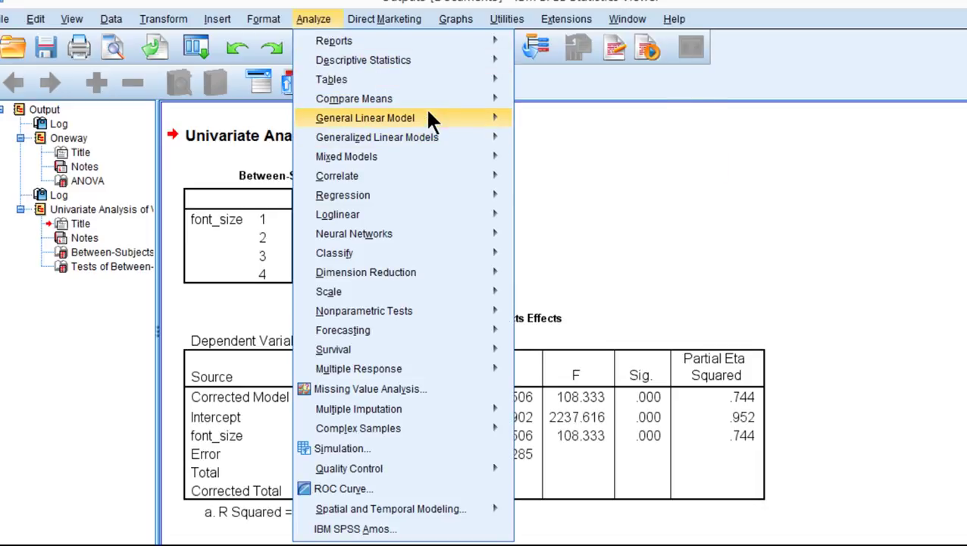
mouse_move(432, 119)
click(560, 122)
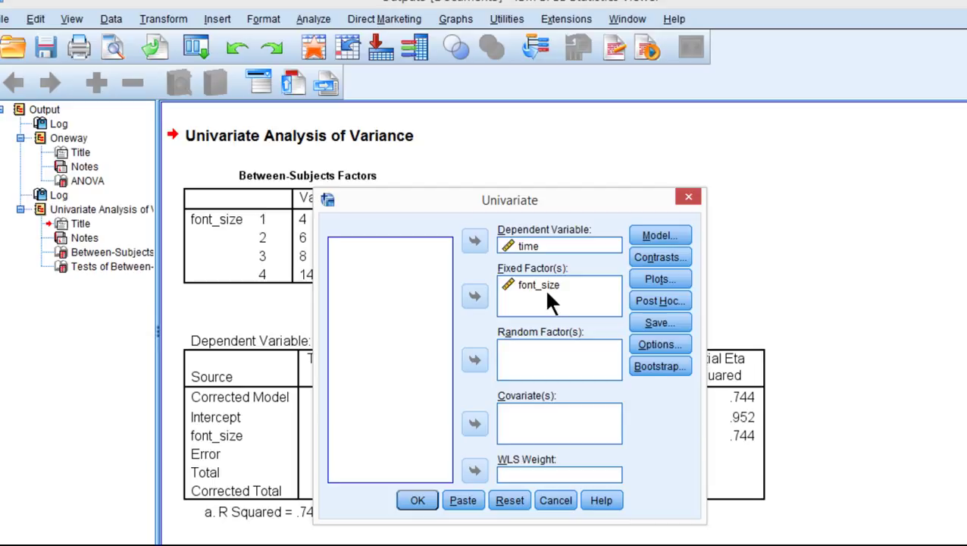
click(520, 294)
click(688, 199)
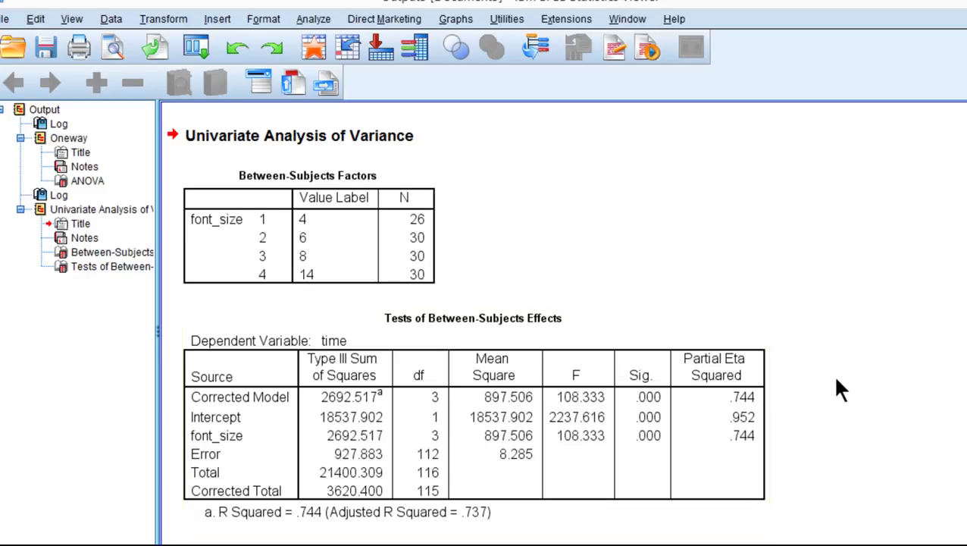
click(315, 19)
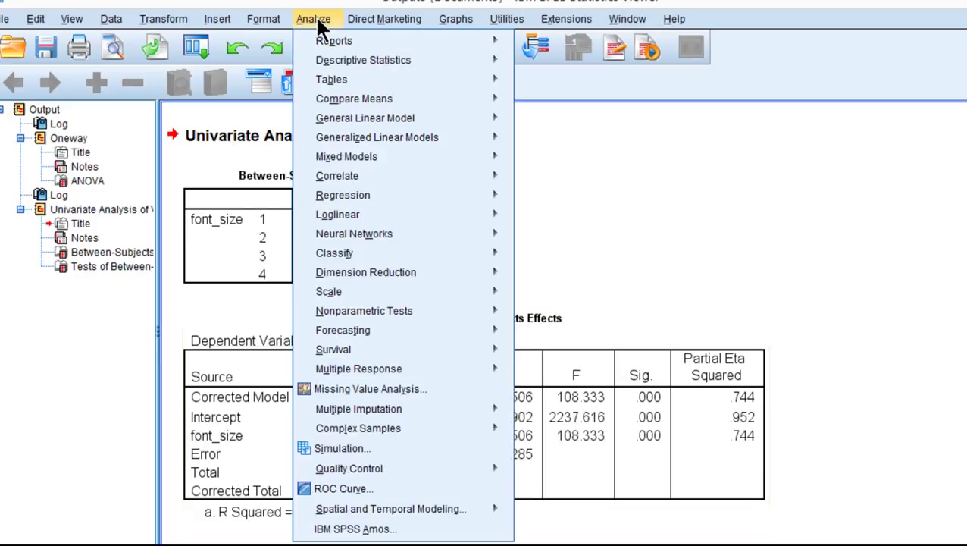
mouse_move(461, 115)
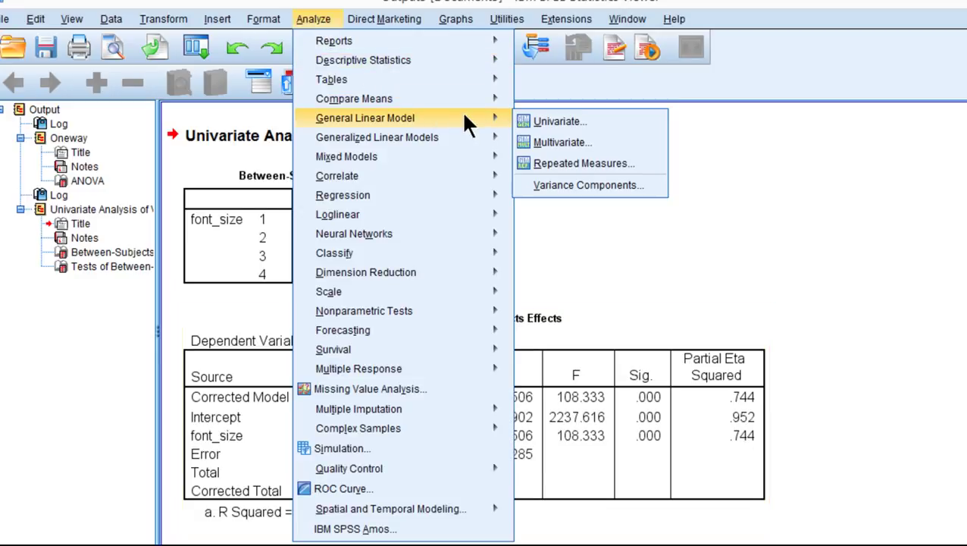
click(531, 129)
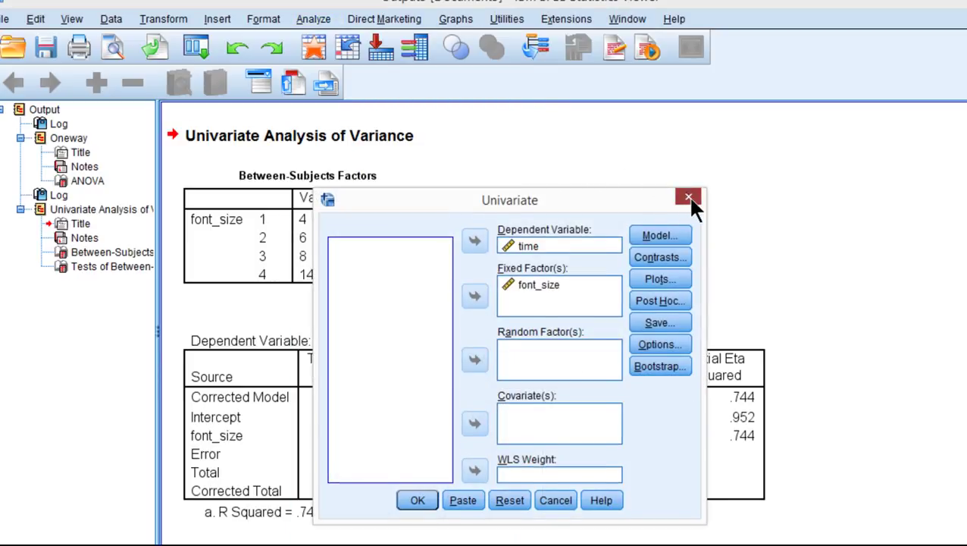
click(688, 198)
key(alt+Tab)
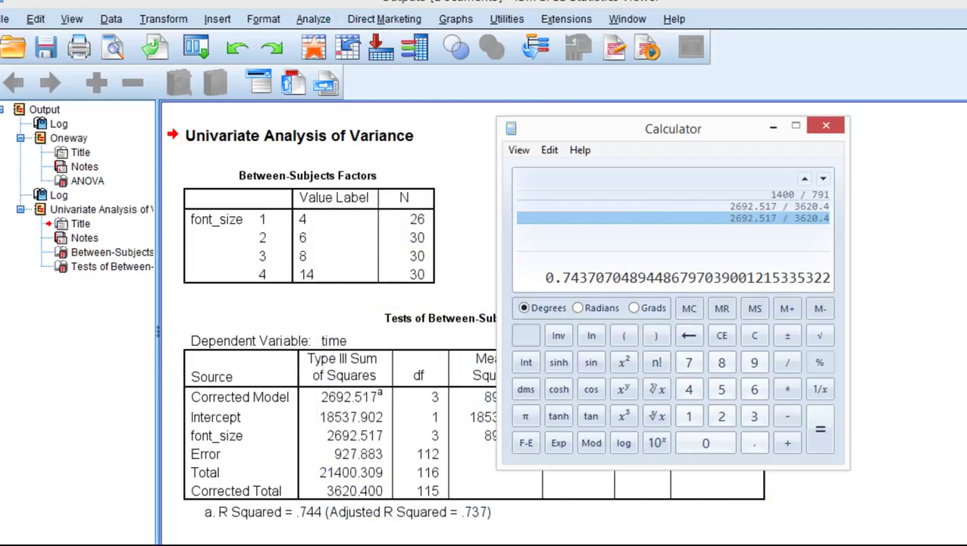
click(433, 502)
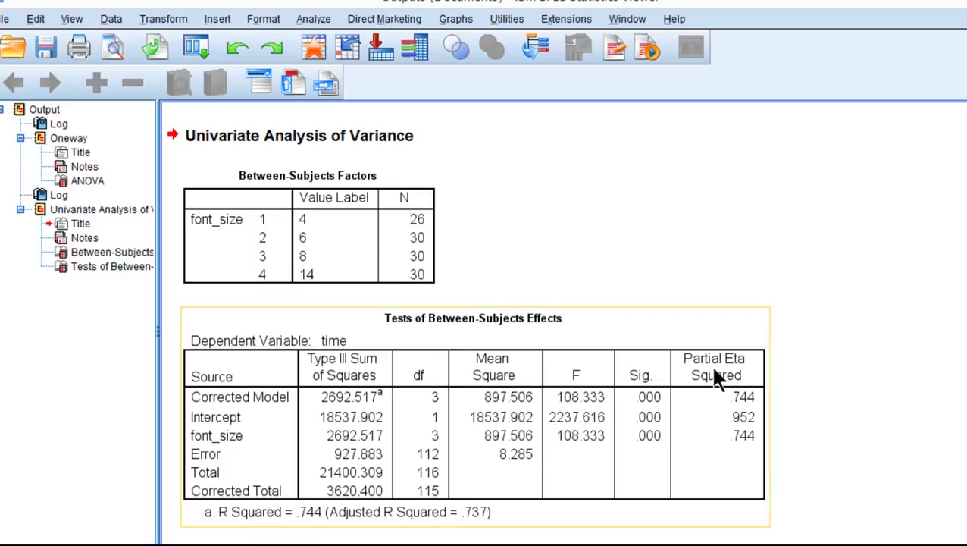
click(872, 424)
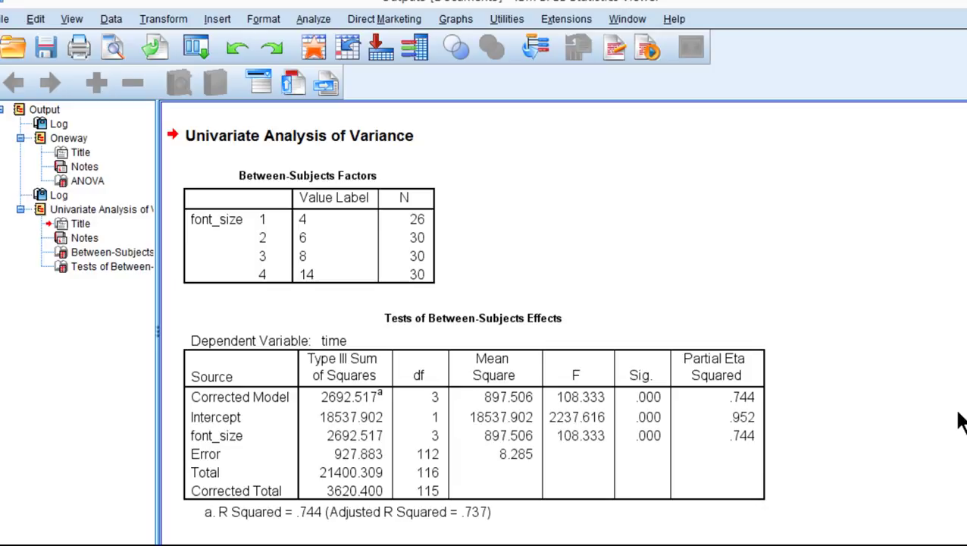
click(729, 470)
click(807, 453)
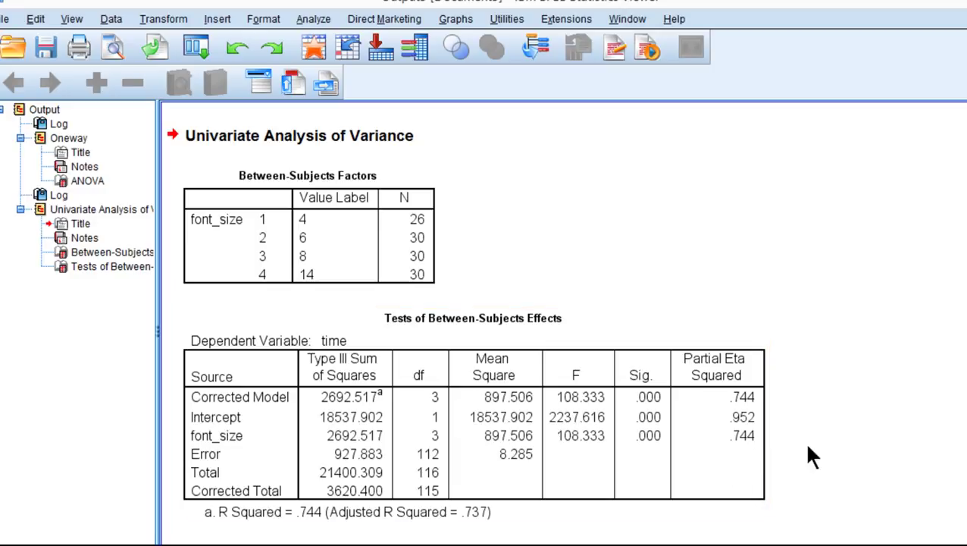